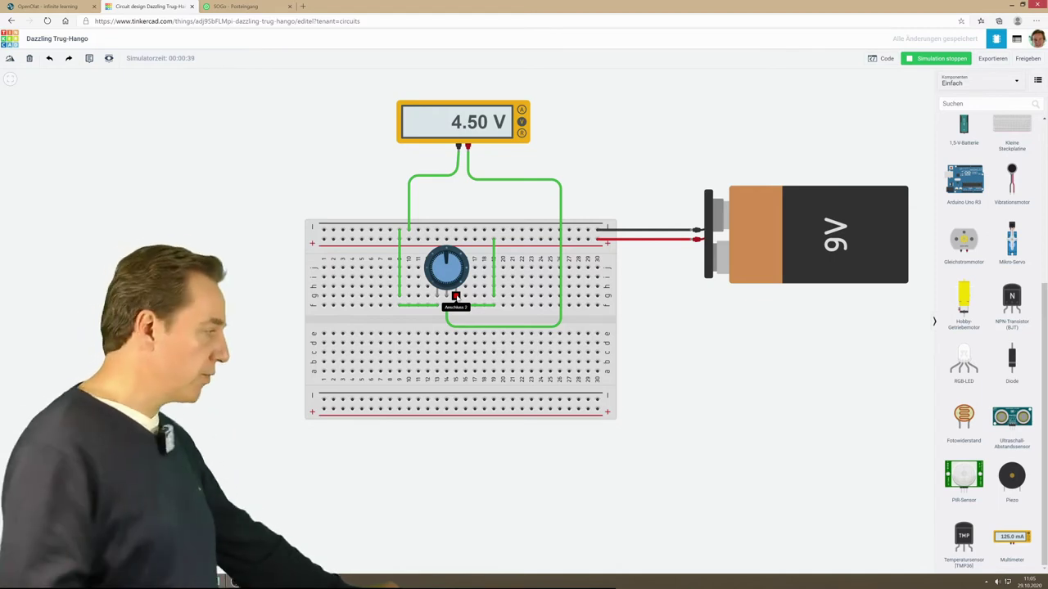
Turn the potentiometer knob to its maximum and back below its midpoint while the simulation runs.
{"action": "left_click_drag", "start_coordinate": [446, 258], "coordinate": [450, 290]}
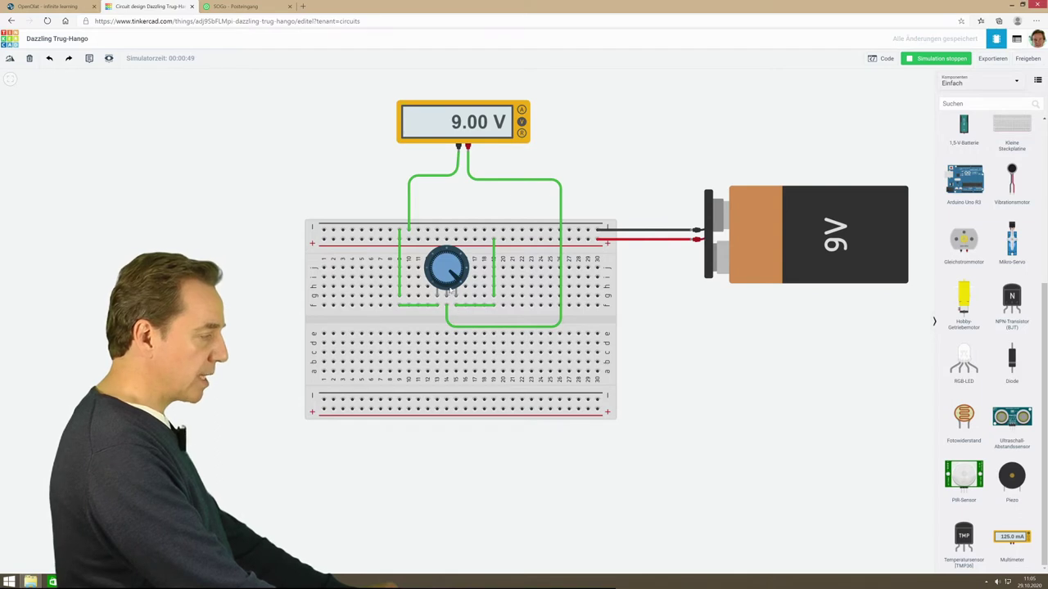
{"action": "mouse_move", "coordinate": [456, 278]}
{"action": "left_mouse_down"}
{"action": "mouse_move", "coordinate": [452, 262]}
{"action": "mouse_move", "coordinate": [438, 261]}
{"action": "mouse_move", "coordinate": [439, 276]}
{"action": "mouse_move", "coordinate": [438, 264]}
{"action": "mouse_move", "coordinate": [456, 262]}
{"action": "mouse_move", "coordinate": [456, 273]}
{"action": "mouse_move", "coordinate": [447, 257]}
{"action": "mouse_move", "coordinate": [438, 262]}
{"action": "mouse_move", "coordinate": [443, 280]}
{"action": "mouse_move", "coordinate": [440, 260]}
{"action": "mouse_move", "coordinate": [454, 259]}
{"action": "mouse_move", "coordinate": [457, 273]}
{"action": "mouse_move", "coordinate": [448, 256]}
{"action": "mouse_move", "coordinate": [453, 263]}
{"action": "left_mouse_up"}
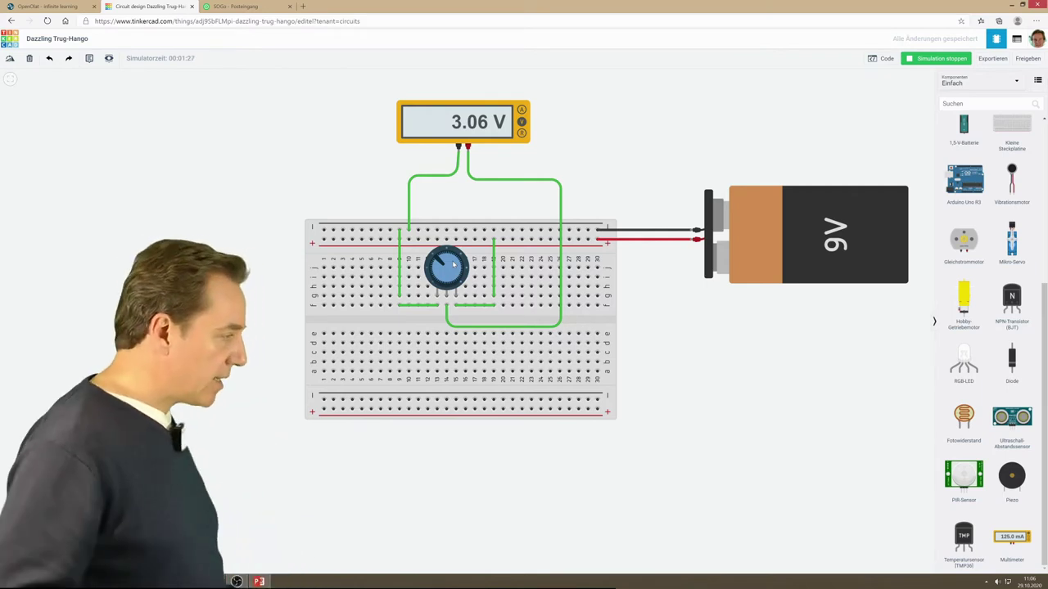
Delete the 9 V battery and place an Arduino Uno R3 beside the breadboard, rotated 90 degrees clockwise so its power pins face the breadboard.
{"action": "left_click", "coordinate": [853, 207]}
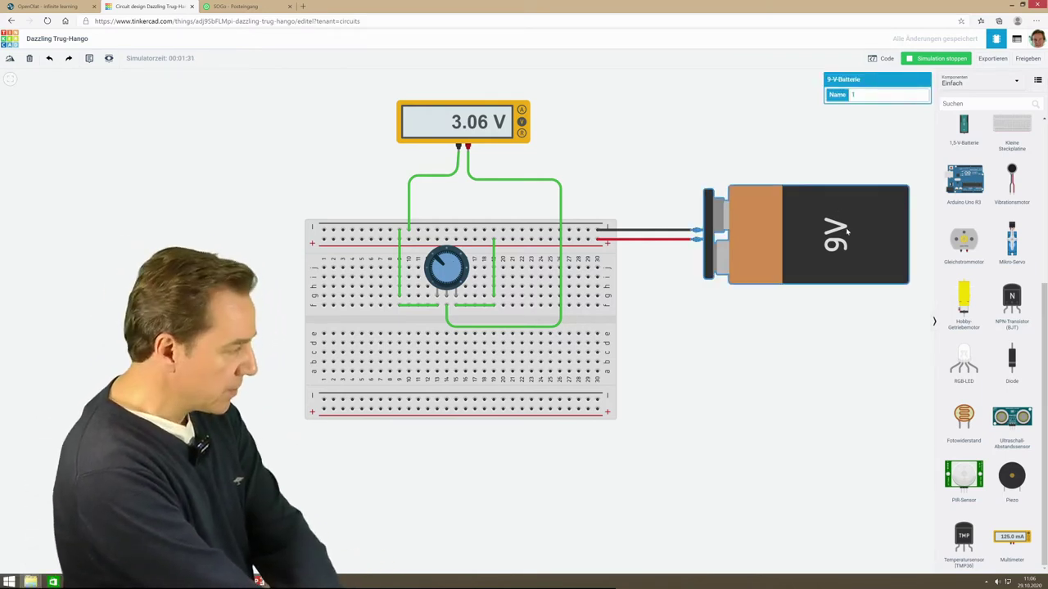
{"action": "key", "text": "Delete"}
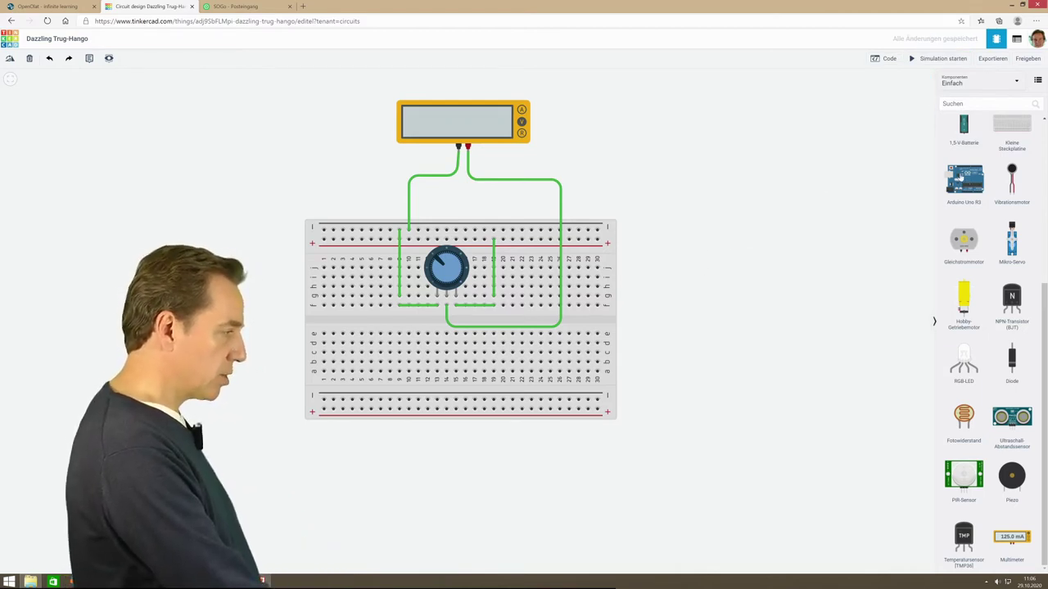
{"action": "left_click_drag", "start_coordinate": [962, 176], "coordinate": [872, 178]}
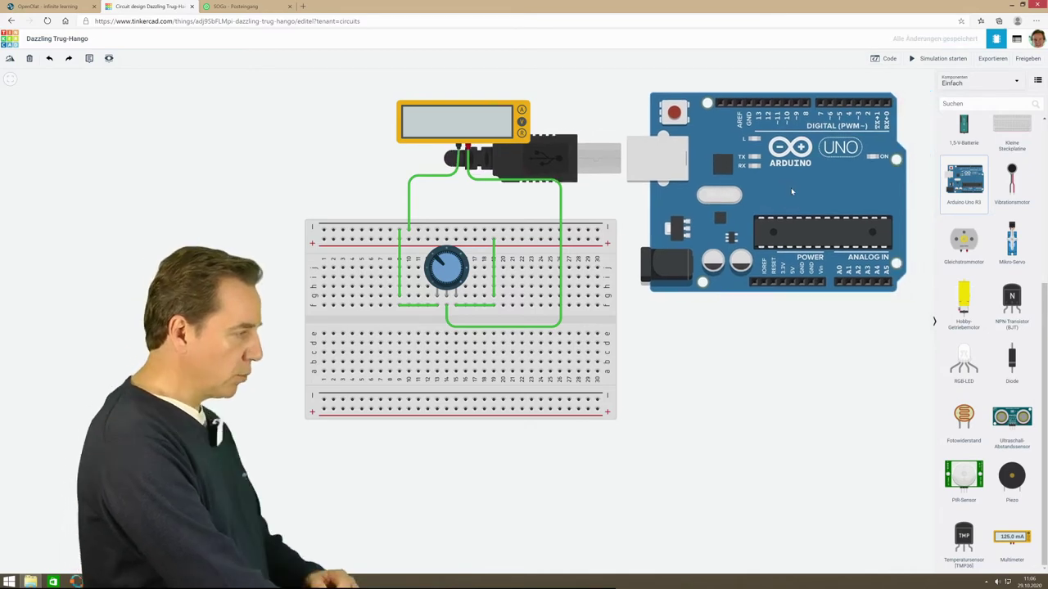
{"action": "key", "text": "r"}
{"action": "key", "text": "r"}
{"action": "key", "text": "r"}
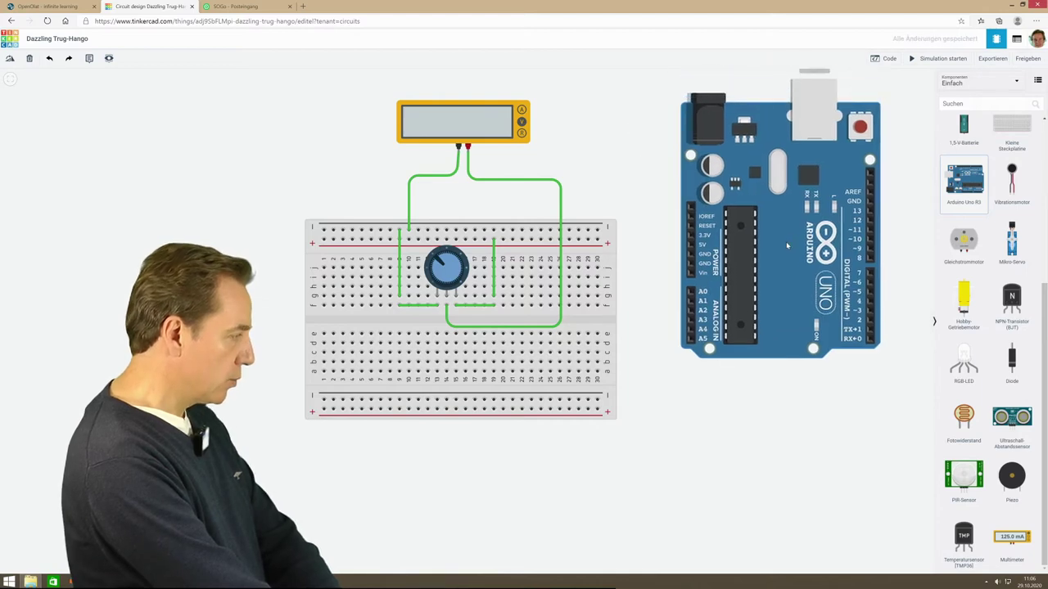
{"action": "left_click_drag", "start_coordinate": [774, 247], "coordinate": [769, 239]}
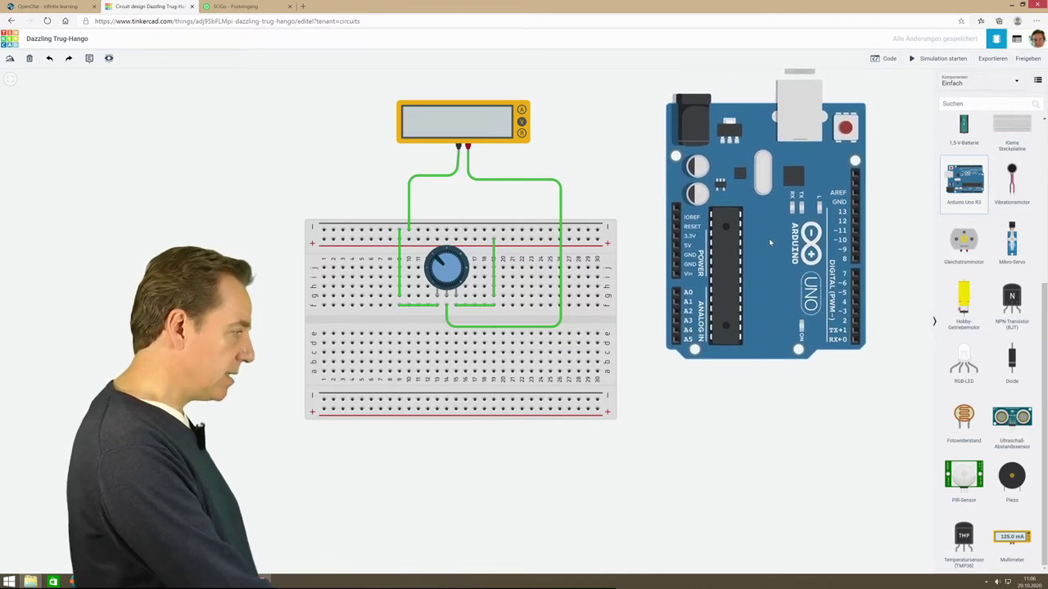
Wire the Arduino's 5V pin to the breadboard's upper positive rail and its GND pin to the upper negative rail.
{"action": "left_click", "coordinate": [677, 246]}
{"action": "left_click", "coordinate": [597, 239]}
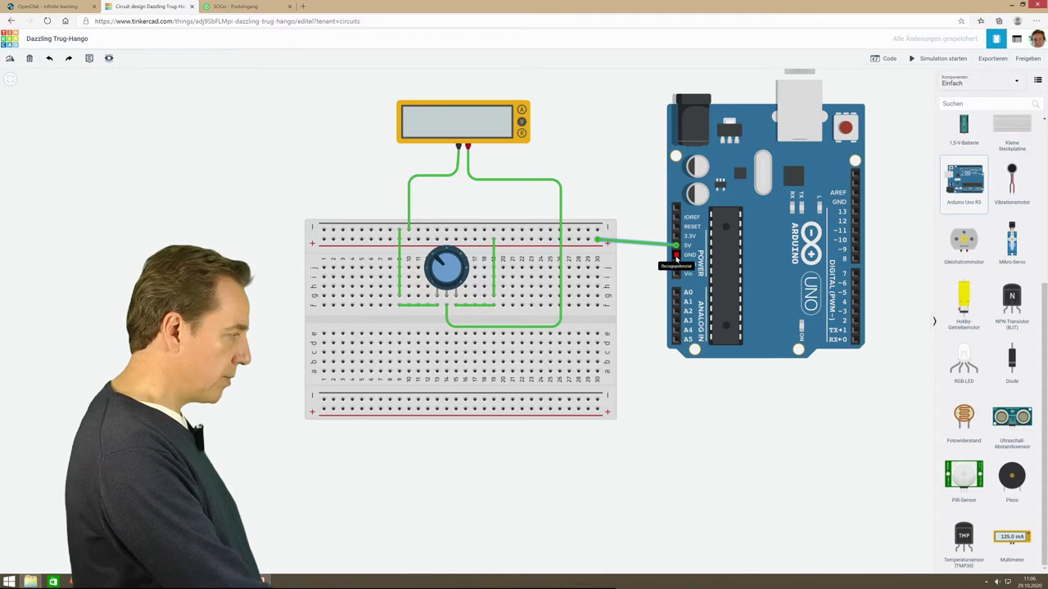
{"action": "left_click", "coordinate": [676, 257]}
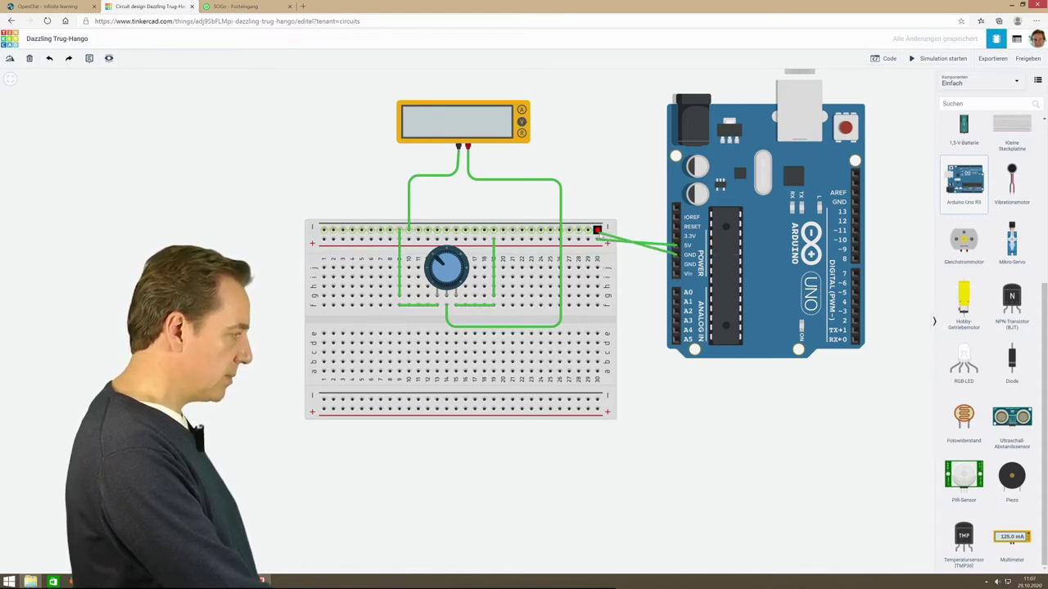
{"action": "left_click", "coordinate": [597, 230]}
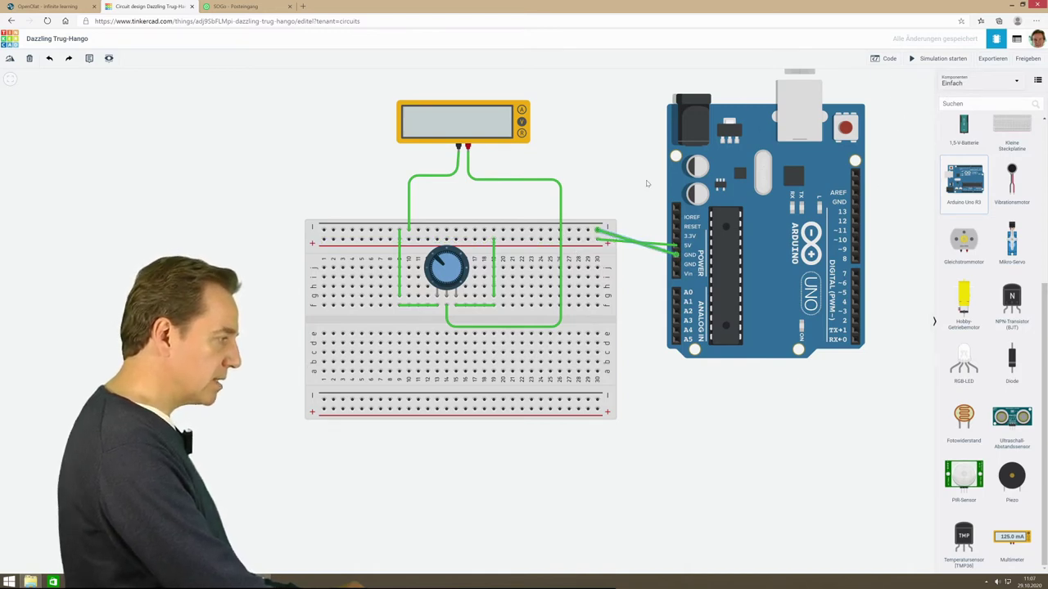
{"action": "scroll", "coordinate": [636, 185], "scroll_direction": "up", "scroll_amount": 1}
{"action": "scroll", "coordinate": [636, 185], "scroll_direction": "down", "scroll_amount": 2}
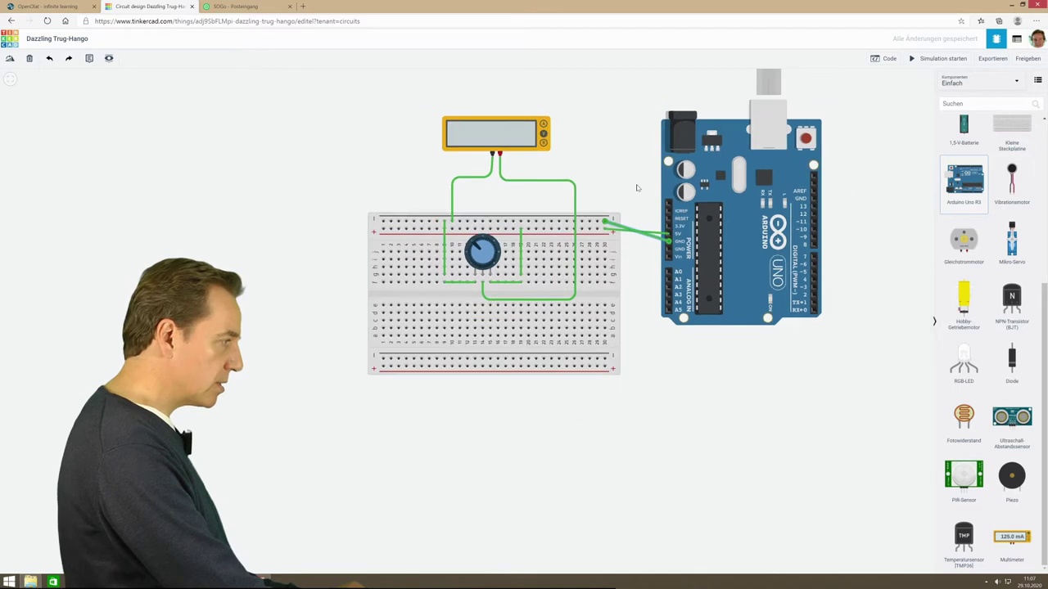
{"action": "left_click", "coordinate": [615, 226]}
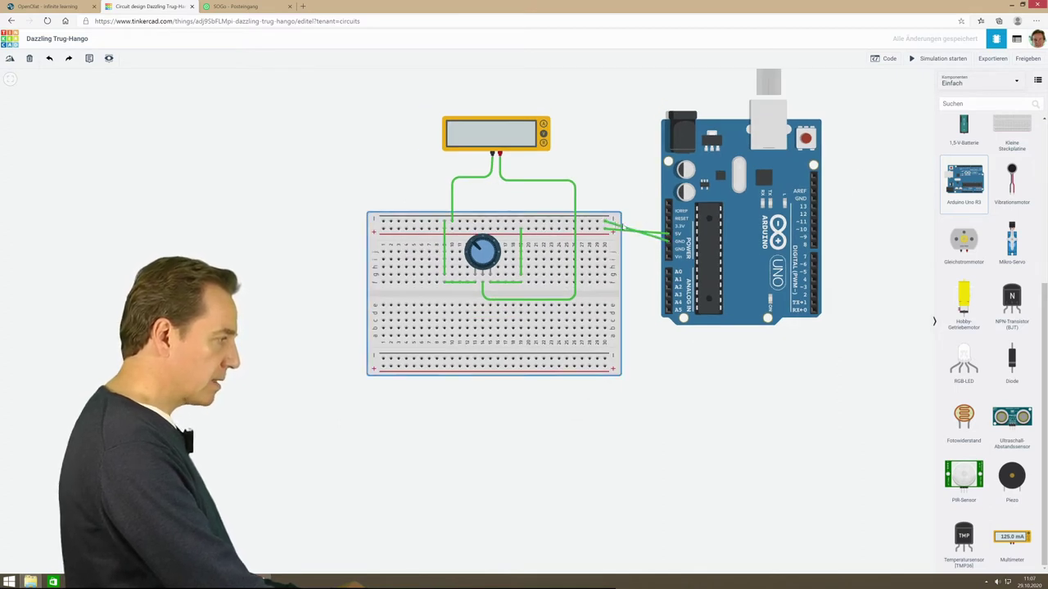
{"action": "left_click", "coordinate": [645, 238]}
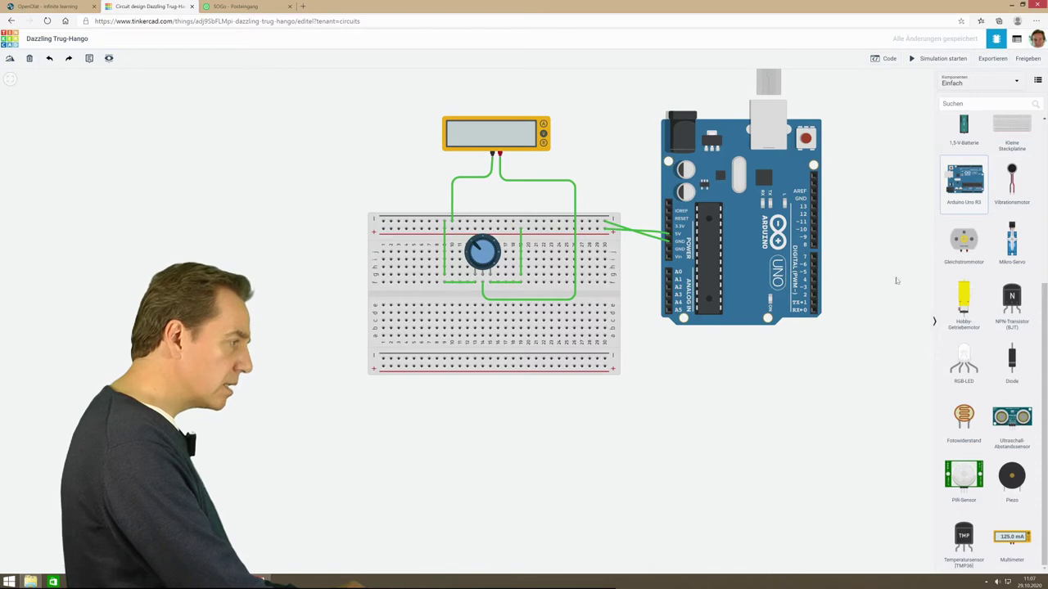
{"action": "left_click_drag", "start_coordinate": [262, 278], "coordinate": [258, 358]}
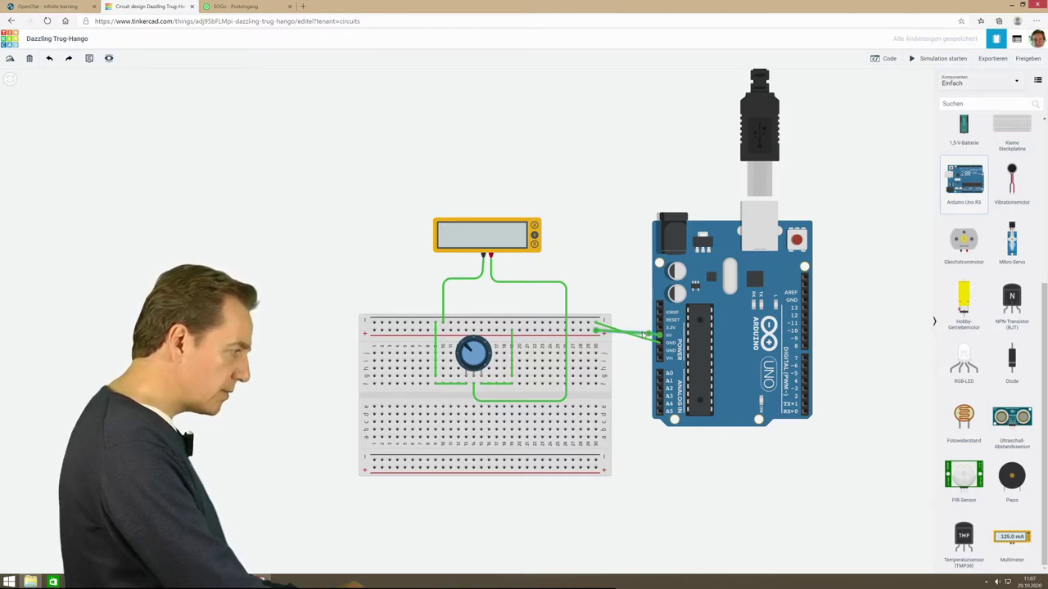
{"action": "left_click_drag", "start_coordinate": [646, 334], "coordinate": [630, 335]}
{"action": "left_click", "coordinate": [564, 304]}
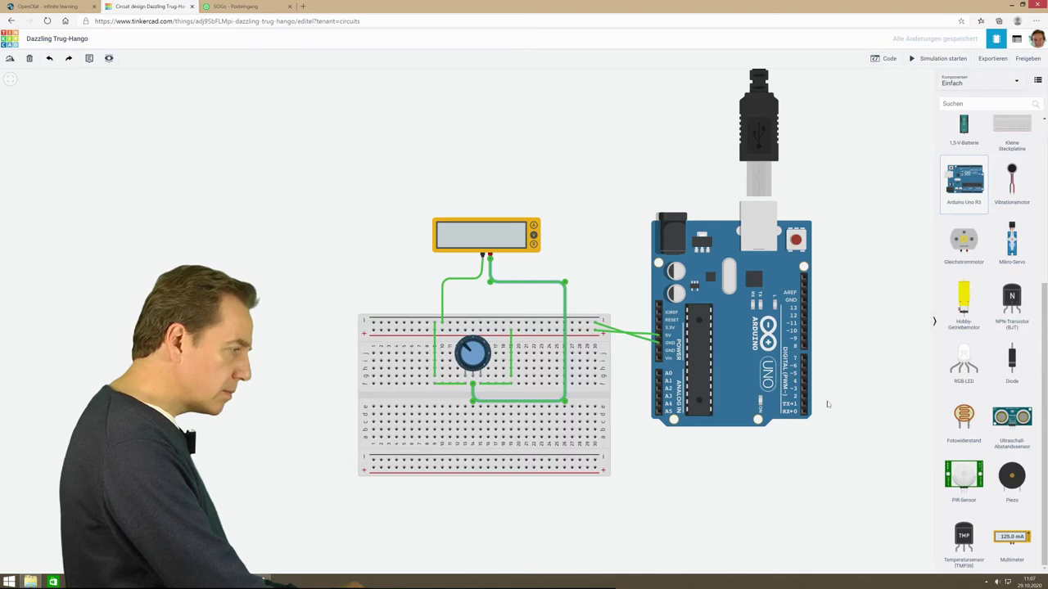
{"action": "scroll", "coordinate": [824, 401], "scroll_direction": "down", "scroll_amount": 2}
{"action": "scroll", "coordinate": [824, 401], "scroll_direction": "up", "scroll_amount": 2}
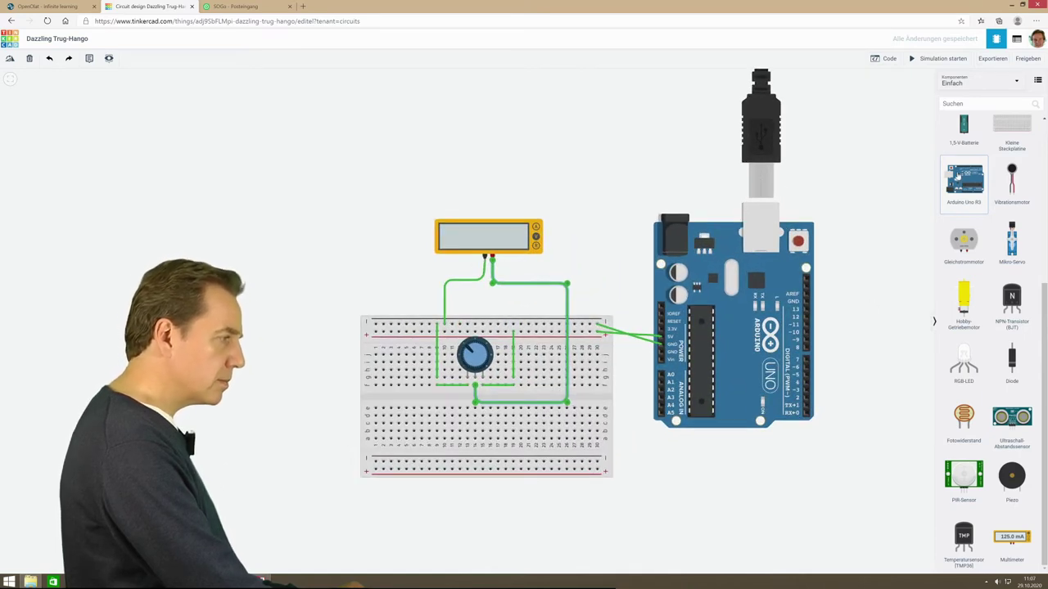
{"action": "left_click", "coordinate": [883, 207]}
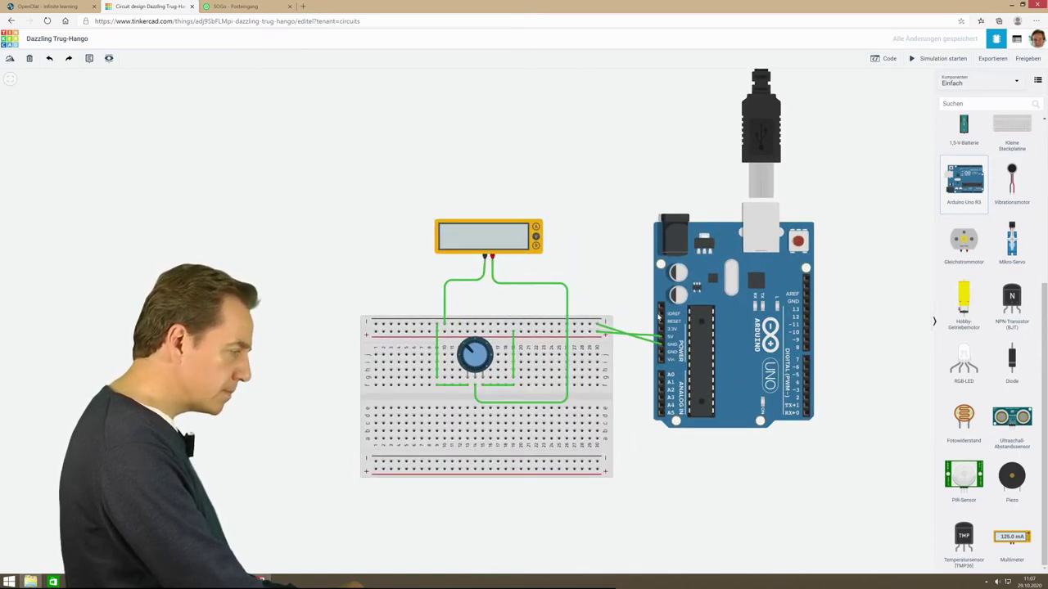
{"action": "left_click_drag", "start_coordinate": [630, 388], "coordinate": [674, 312]}
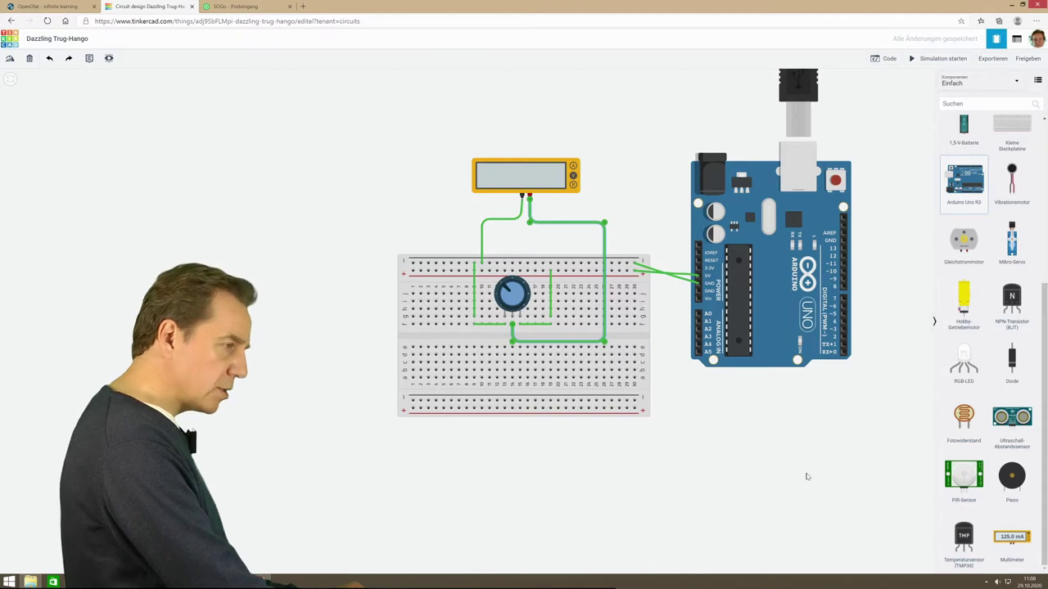
{"action": "scroll", "coordinate": [847, 467], "scroll_direction": "up", "scroll_amount": 2}
{"action": "scroll", "coordinate": [840, 467], "scroll_direction": "down", "scroll_amount": 2}
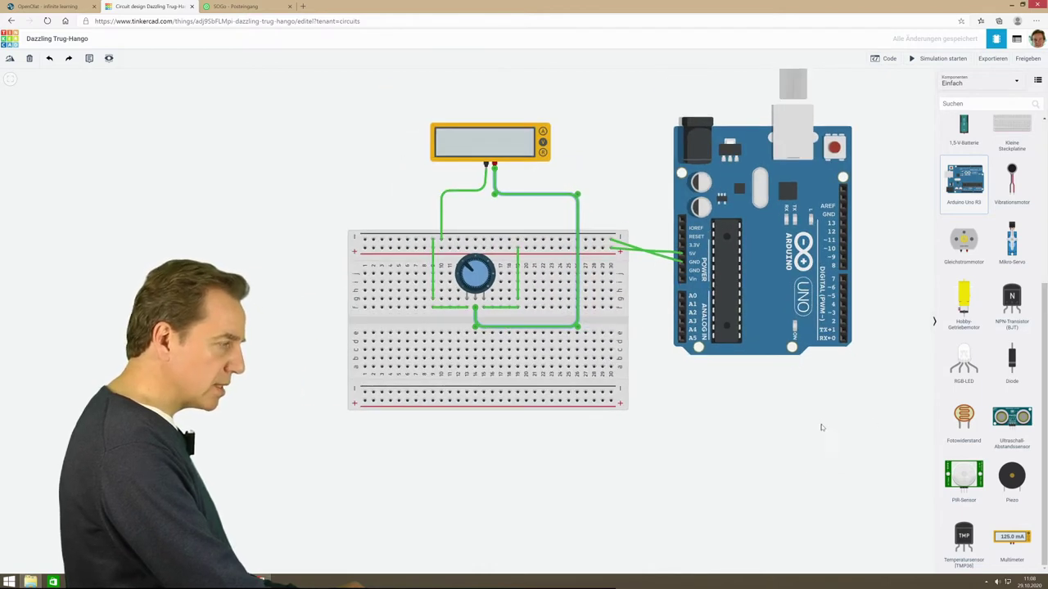
Run the simulation with the Arduino as supply, turn the potentiometer knob to its middle position, and stop the simulation.
{"action": "left_click", "coordinate": [946, 60]}
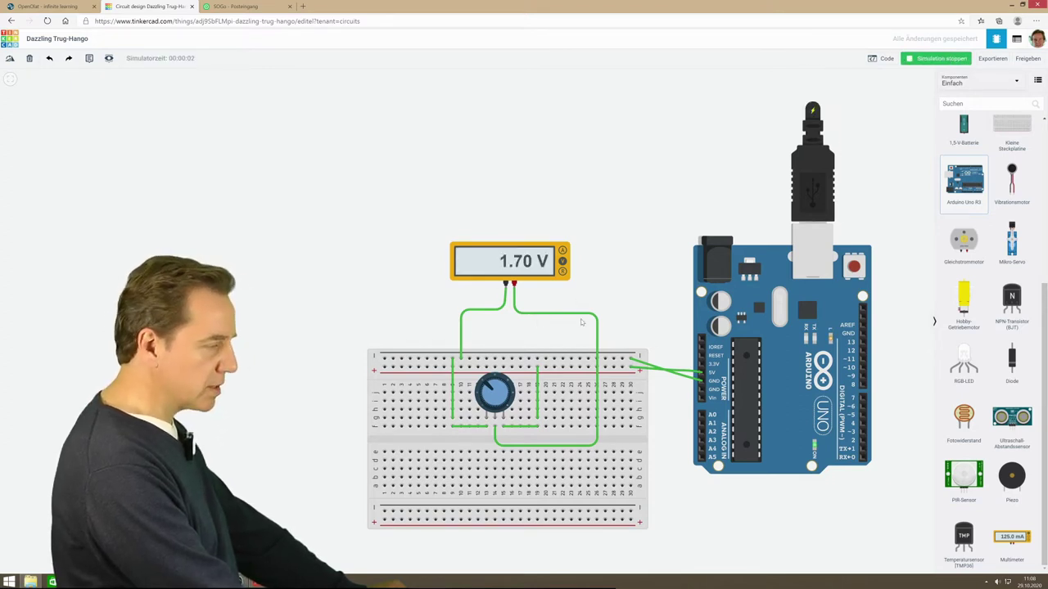
{"action": "left_click_drag", "start_coordinate": [743, 547], "coordinate": [745, 500]}
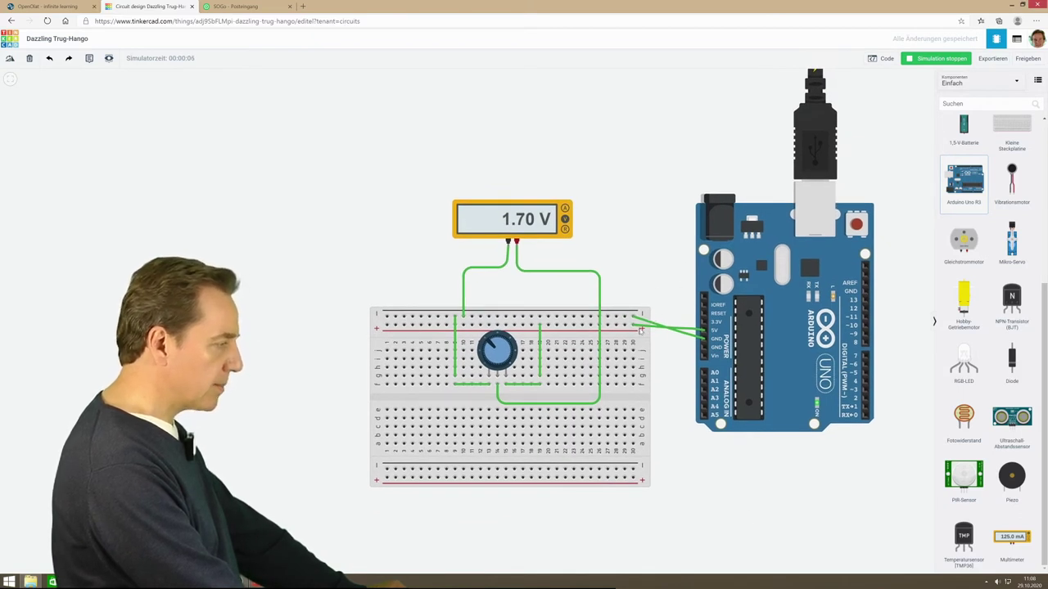
{"action": "mouse_move", "coordinate": [491, 346]}
{"action": "left_mouse_down"}
{"action": "mouse_move", "coordinate": [497, 367]}
{"action": "mouse_move", "coordinate": [490, 347]}
{"action": "mouse_move", "coordinate": [501, 336]}
{"action": "mouse_move", "coordinate": [509, 348]}
{"action": "mouse_move", "coordinate": [505, 370]}
{"action": "mouse_move", "coordinate": [501, 338]}
{"action": "mouse_move", "coordinate": [472, 342]}
{"action": "mouse_move", "coordinate": [483, 359]}
{"action": "mouse_move", "coordinate": [479, 344]}
{"action": "mouse_move", "coordinate": [497, 341]}
{"action": "left_mouse_up"}
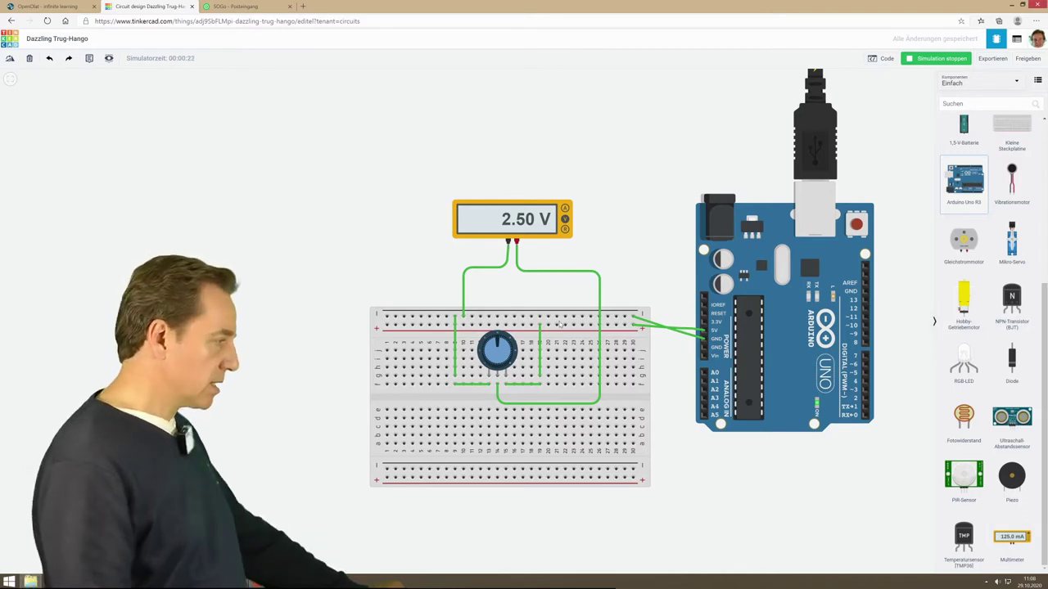
{"action": "left_click", "coordinate": [925, 60]}
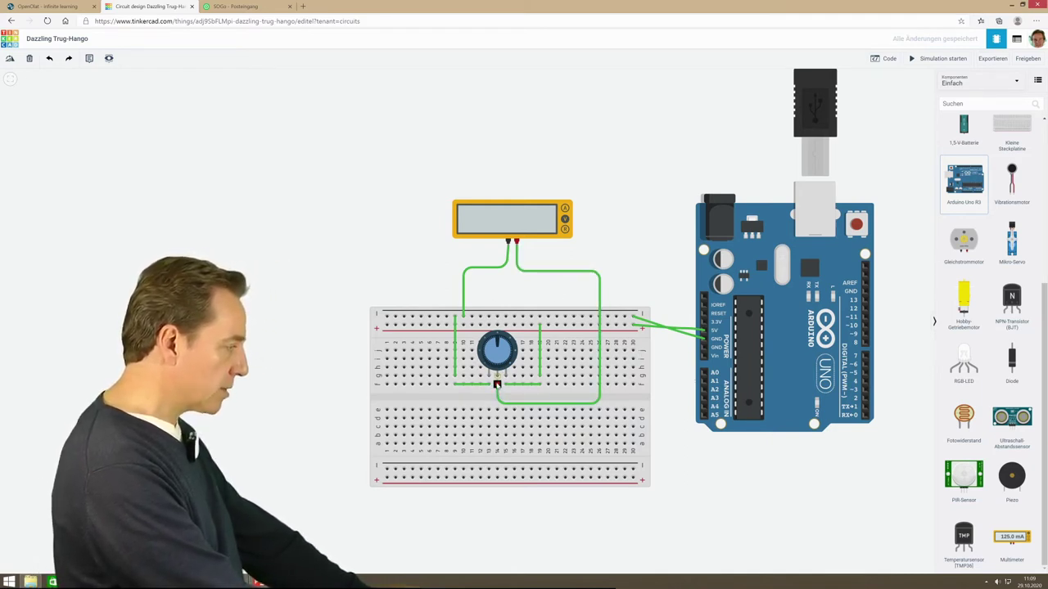
Wire the potentiometer's middle pin to Arduino analog pin A0, bending the wire at two points so it runs below the multimeter wire.
{"action": "left_click", "coordinate": [498, 384]}
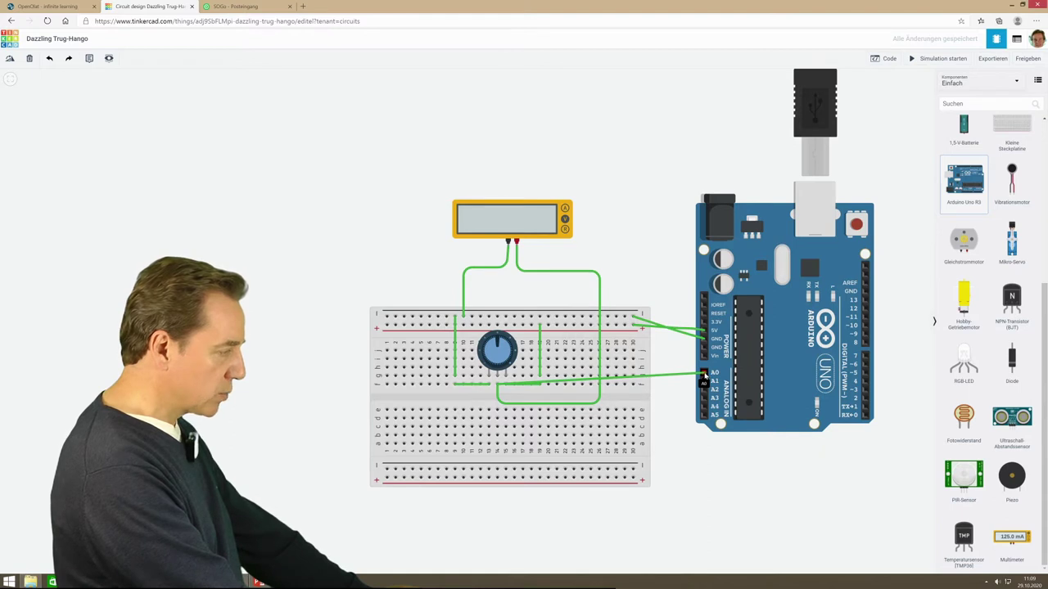
{"action": "left_click", "coordinate": [704, 374]}
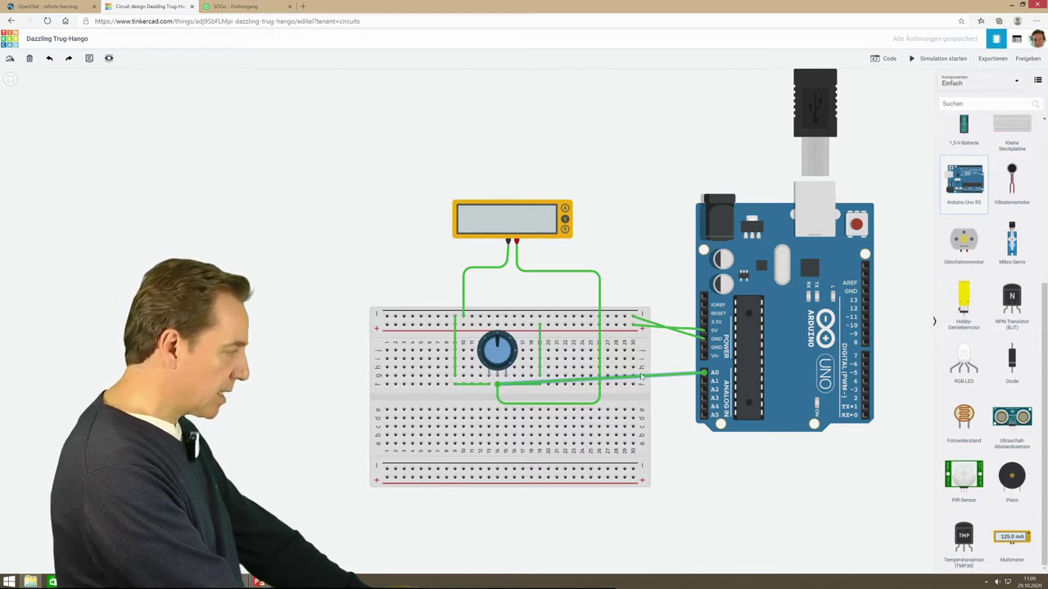
{"action": "left_click_drag", "start_coordinate": [642, 380], "coordinate": [670, 397]}
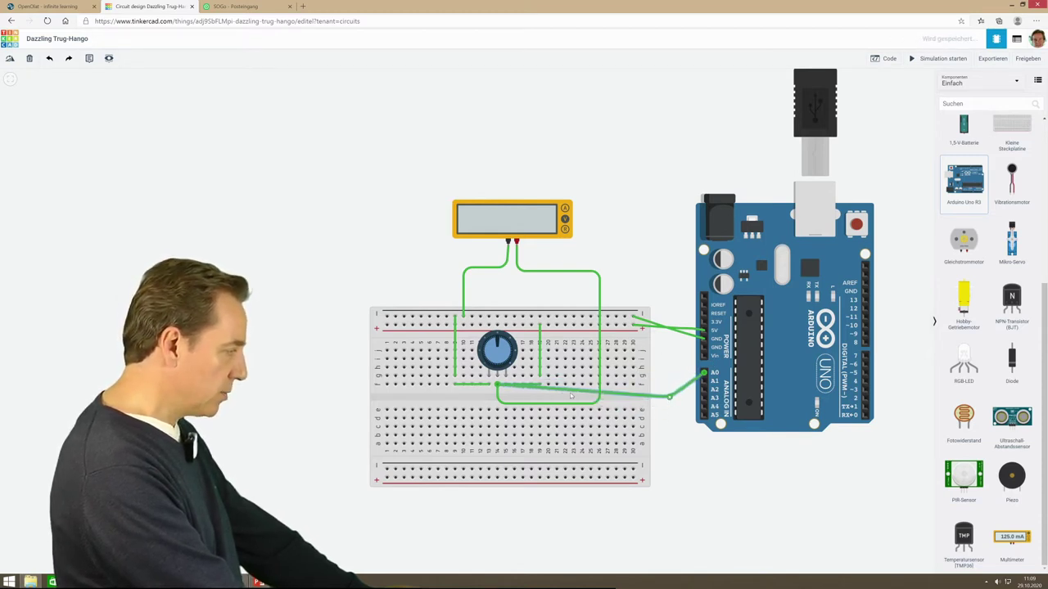
{"action": "left_click_drag", "start_coordinate": [570, 393], "coordinate": [550, 418]}
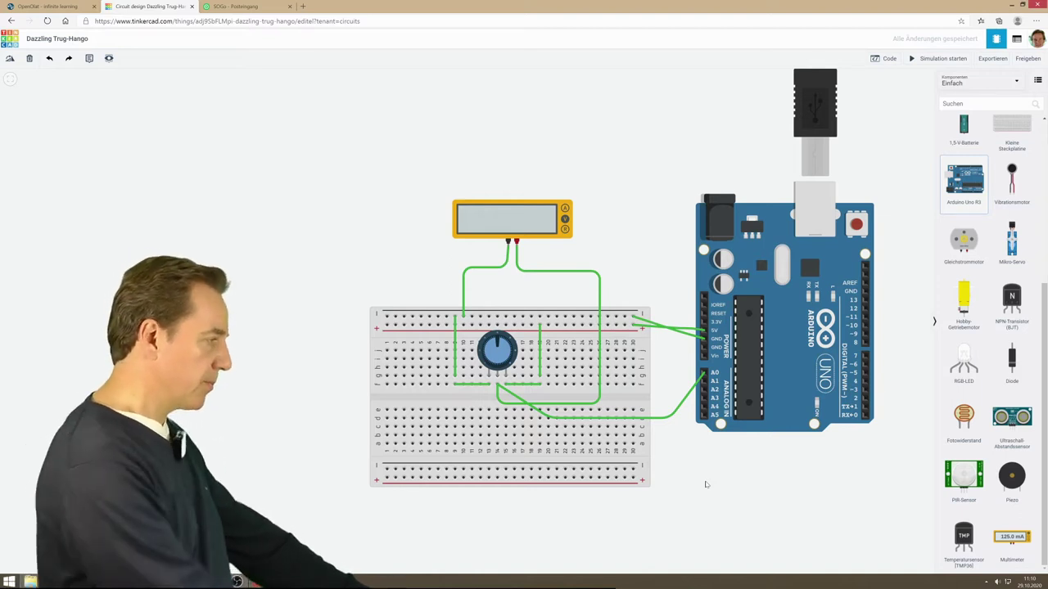
Run the simulation again to check the potentiometer's wiper voltage at its middle position, and stop it.
{"action": "left_click", "coordinate": [952, 58]}
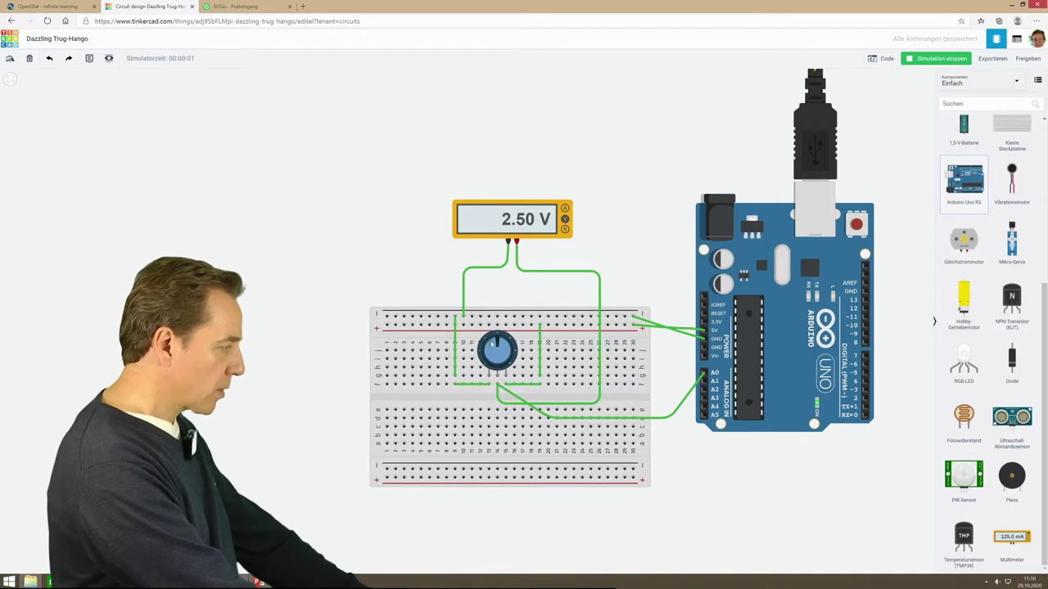
{"action": "mouse_move", "coordinate": [496, 343]}
{"action": "left_mouse_down"}
{"action": "mouse_move", "coordinate": [492, 362]}
{"action": "mouse_move", "coordinate": [492, 345]}
{"action": "mouse_move", "coordinate": [506, 353]}
{"action": "mouse_move", "coordinate": [496, 340]}
{"action": "left_mouse_up"}
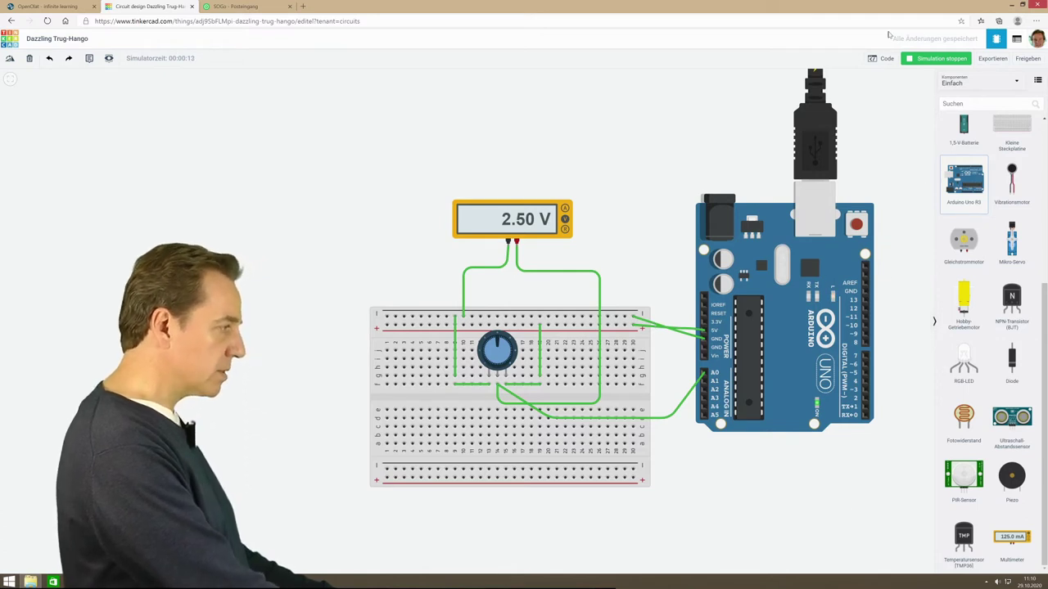
{"action": "left_click", "coordinate": [934, 61]}
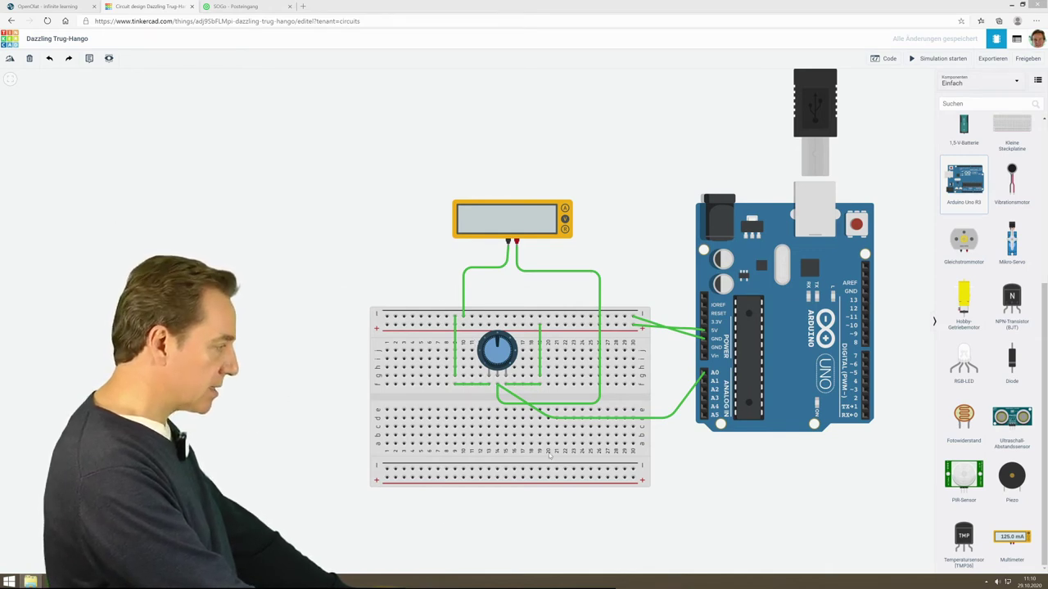
Switch to the PowerPoint presentation, examine the analog input and analogRead() entry on the ATMega328 interfaces slide, and return to the circuit.
{"action": "mouse_move", "coordinate": [295, 581]}
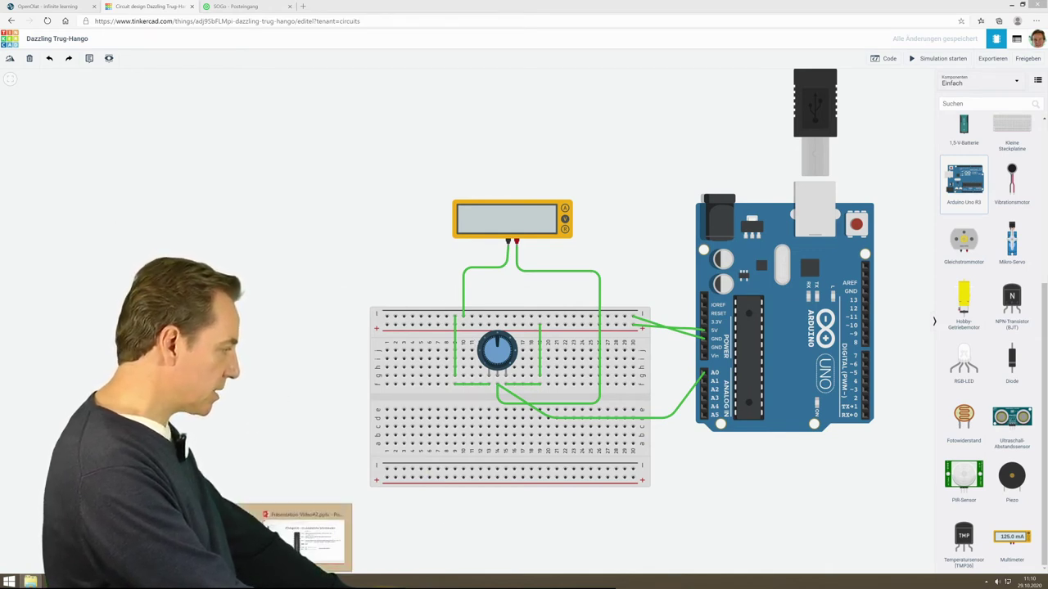
{"action": "left_click", "coordinate": [303, 536]}
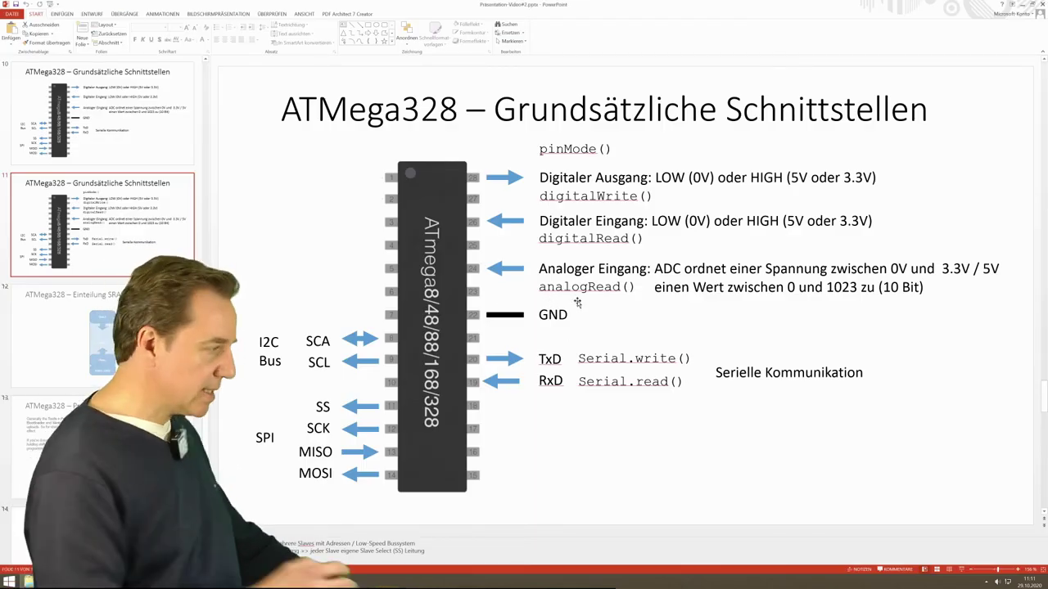
{"action": "left_click", "coordinate": [1022, 7]}
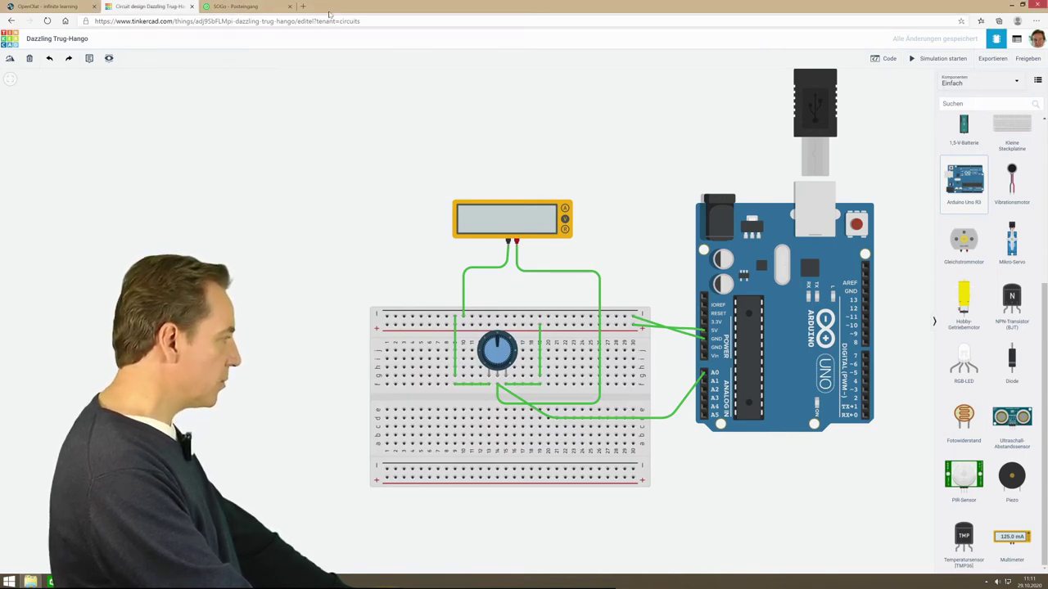
Open the Arduino website arduino.cc in a new browser tab.
{"action": "left_click", "coordinate": [302, 6]}
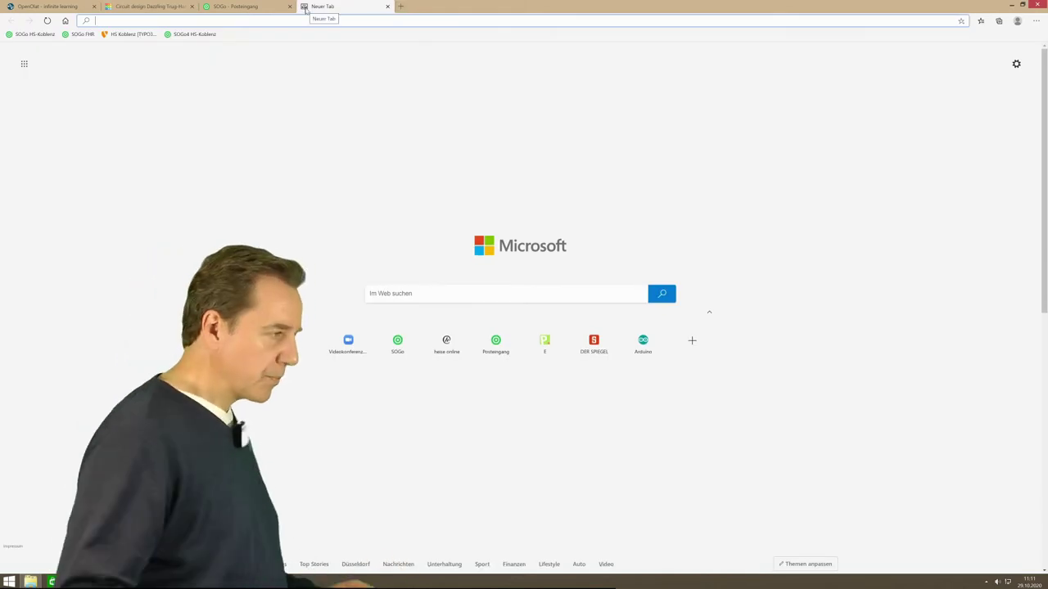
{"action": "type", "text": "arduino."}
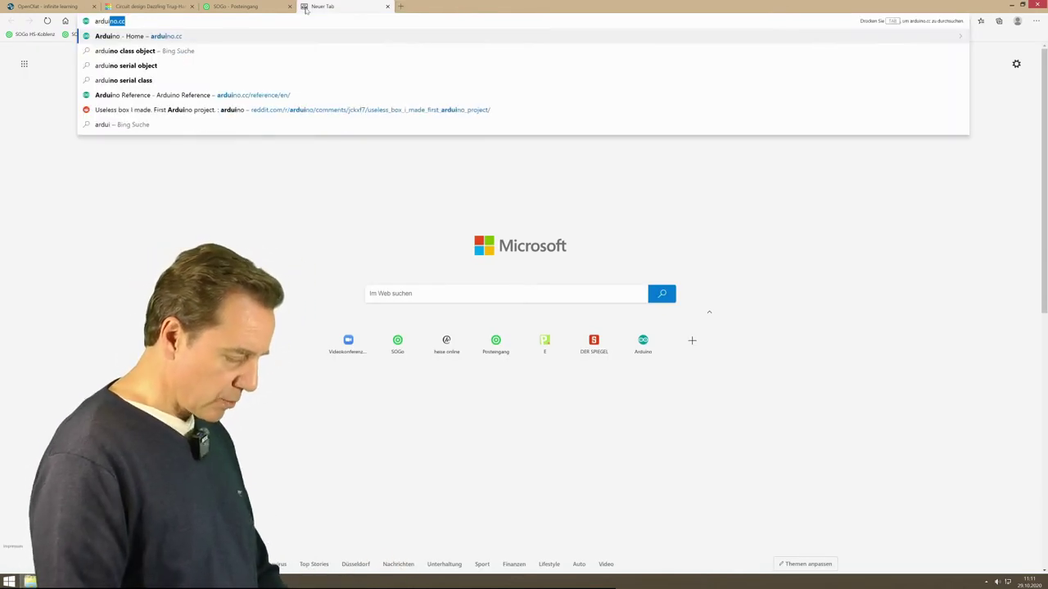
{"action": "type", "text": "cc"}
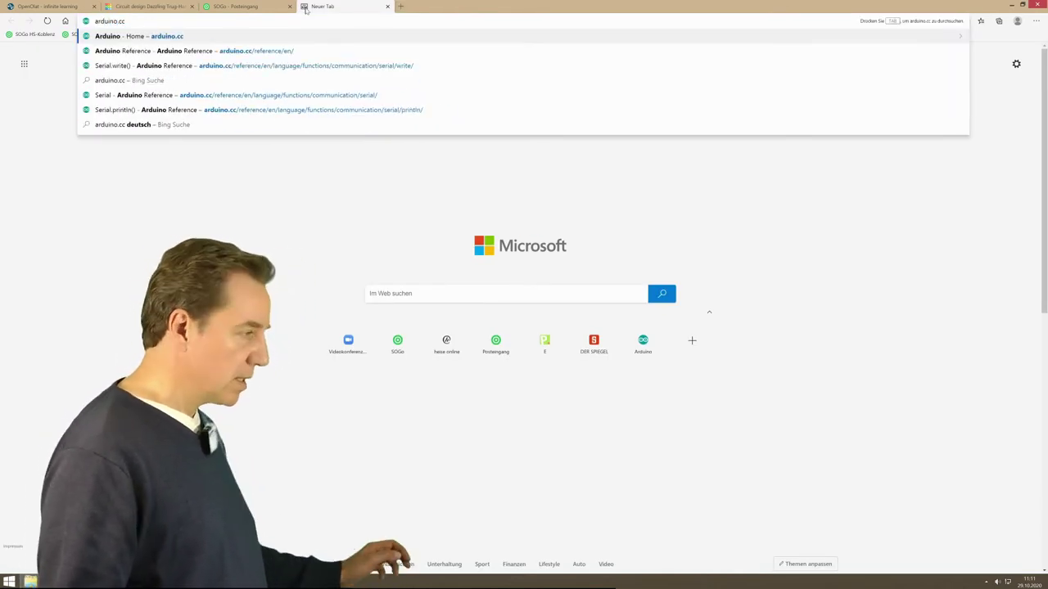
{"action": "key", "text": "Return"}
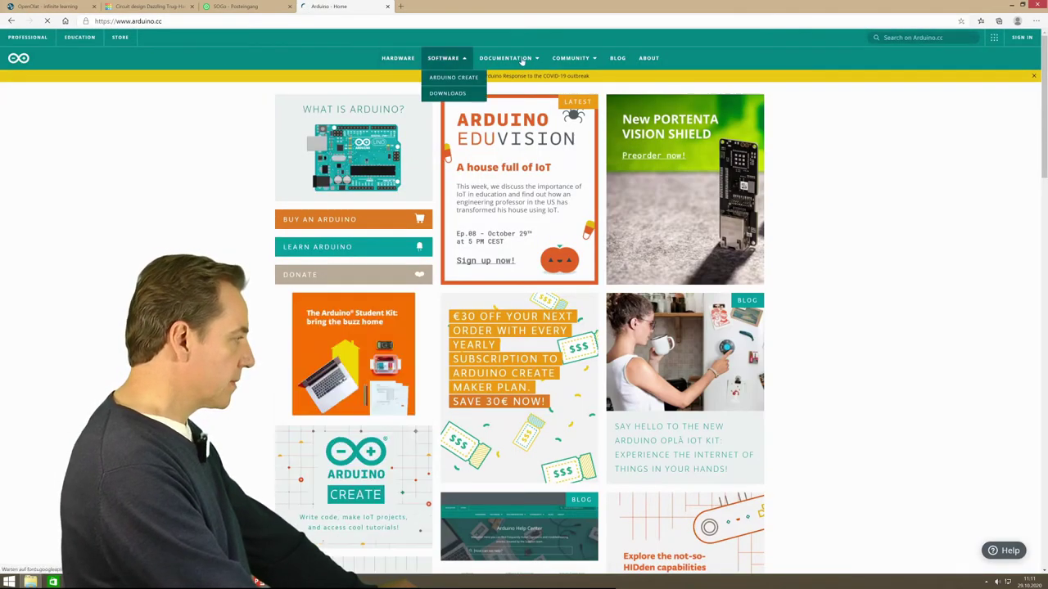
Open the language reference from the Arduino site's documentation and go to the analogRead() entry under Analog I/O.
{"action": "mouse_move", "coordinate": [506, 58]}
{"action": "left_click", "coordinate": [503, 95]}
{"action": "scroll", "coordinate": [484, 245], "scroll_direction": "down", "scroll_amount": 2}
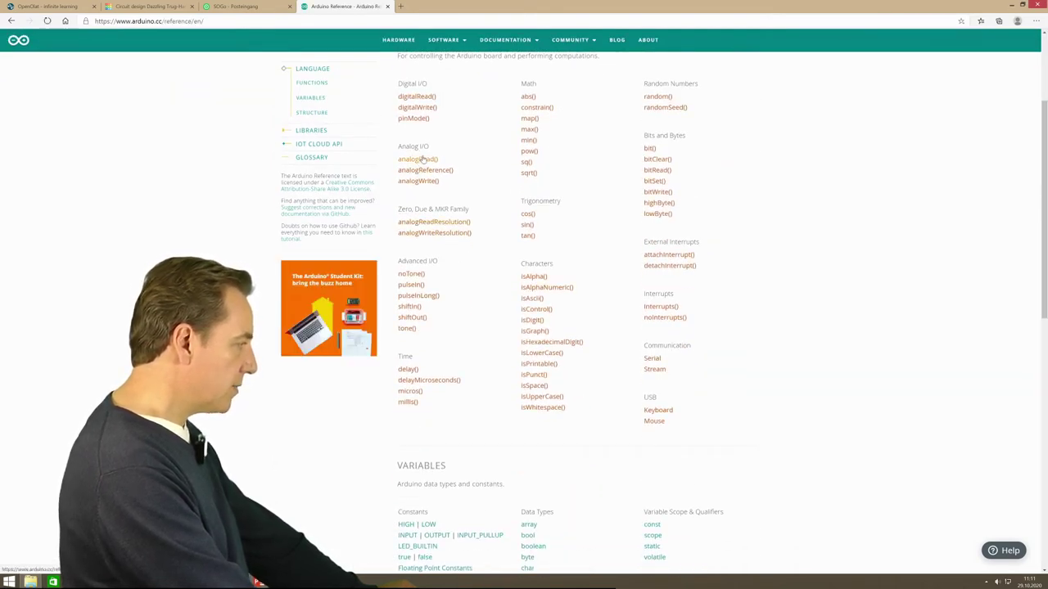
{"action": "left_click", "coordinate": [419, 160]}
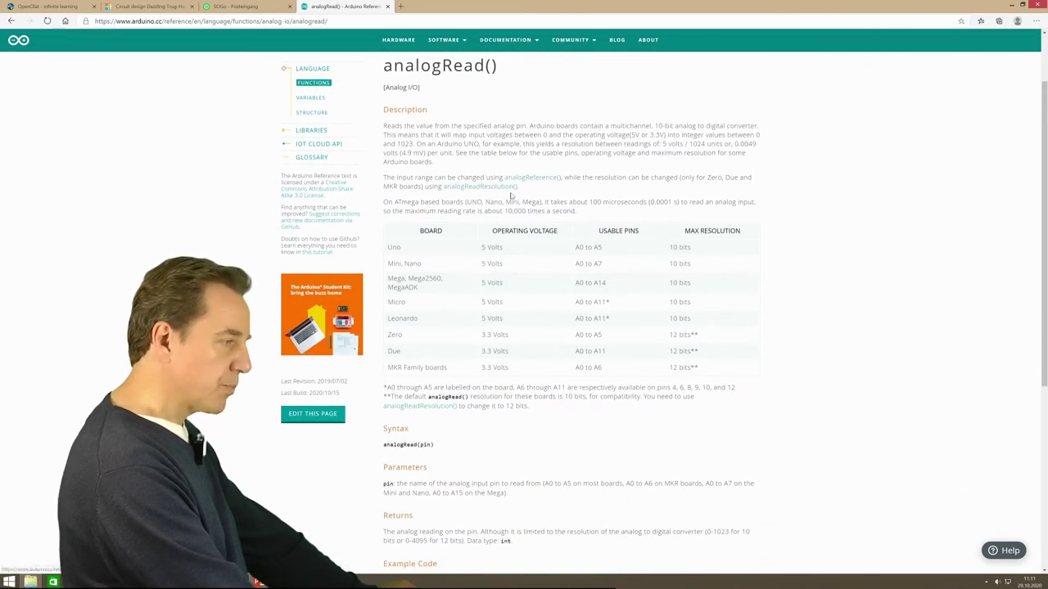
Examine the analogRead() syntax line, its pin parameter, the return value description and the example code.
{"action": "scroll", "coordinate": [479, 326], "scroll_direction": "down", "scroll_amount": 1}
{"action": "scroll", "coordinate": [478, 325], "scroll_direction": "down", "scroll_amount": 1}
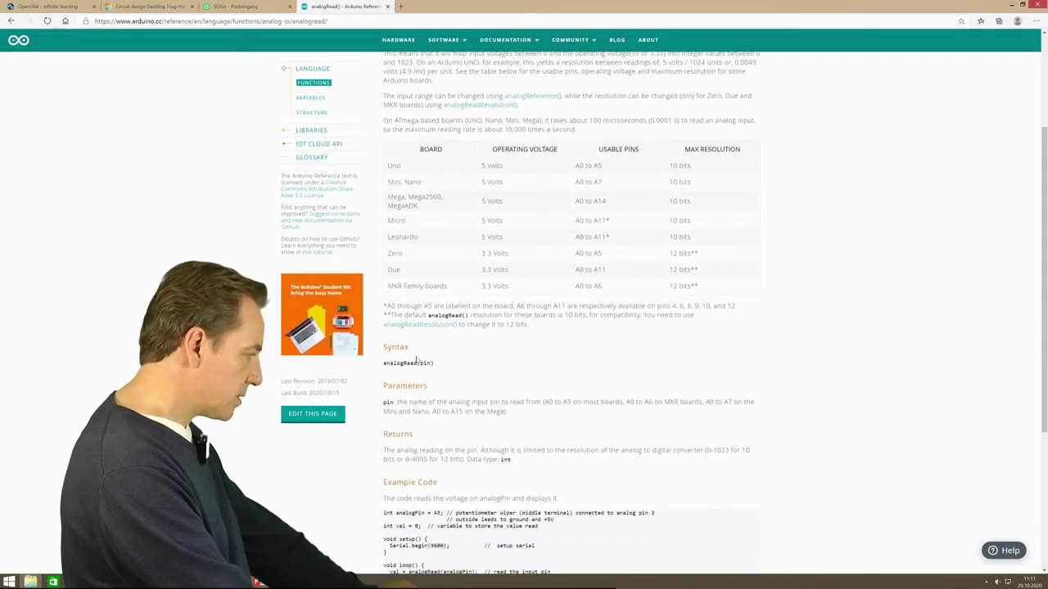
{"action": "scroll", "coordinate": [489, 382], "scroll_direction": "down", "scroll_amount": 2}
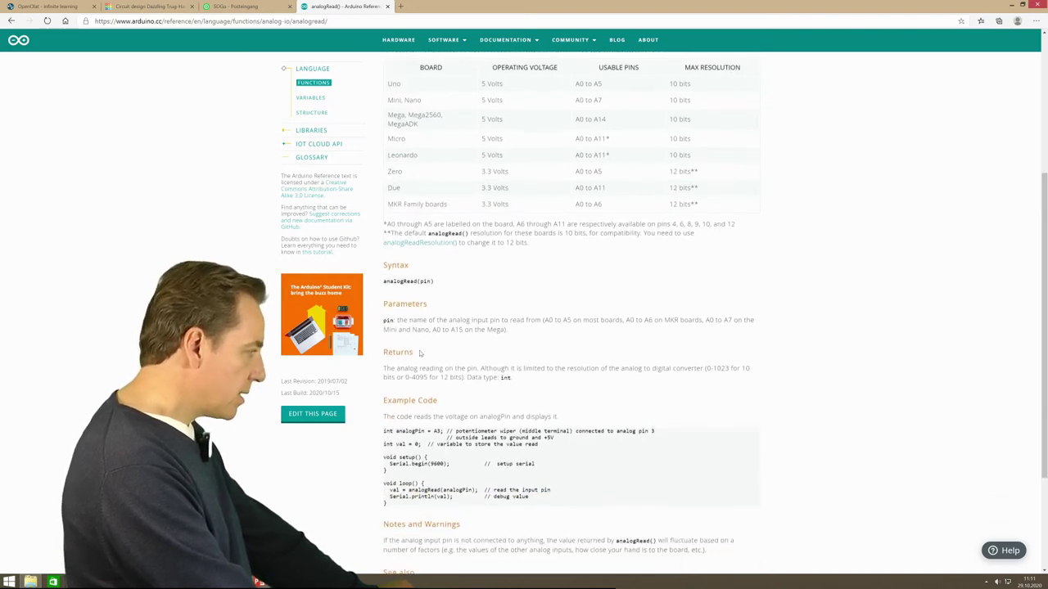
{"action": "left_click_drag", "start_coordinate": [386, 281], "coordinate": [432, 290]}
{"action": "left_click", "coordinate": [441, 288]}
{"action": "scroll", "coordinate": [465, 346], "scroll_direction": "down", "scroll_amount": 2}
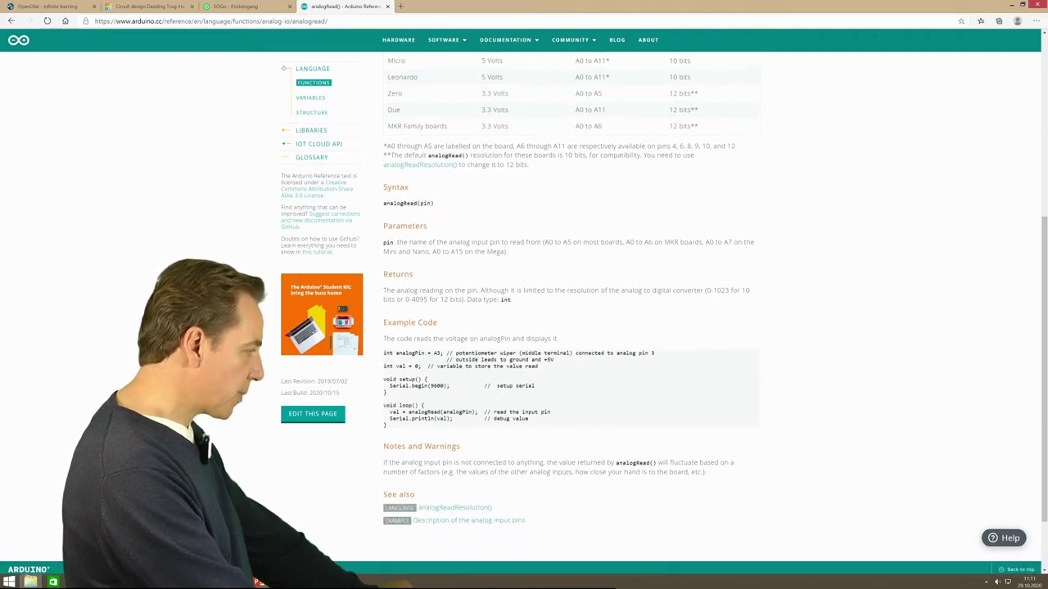
Examine the board table for the Uno's operating voltage, usable analog pins and maximum resolution, comparing it with the Mini and Nano.
{"action": "scroll", "coordinate": [544, 347], "scroll_direction": "up", "scroll_amount": 4}
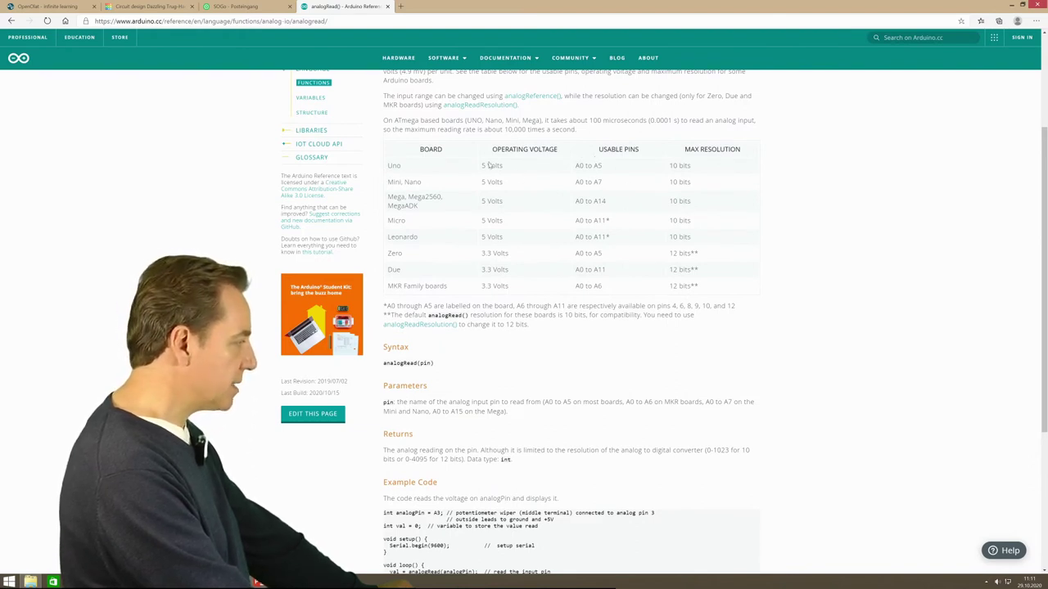
{"action": "left_click_drag", "start_coordinate": [575, 165], "coordinate": [601, 166]}
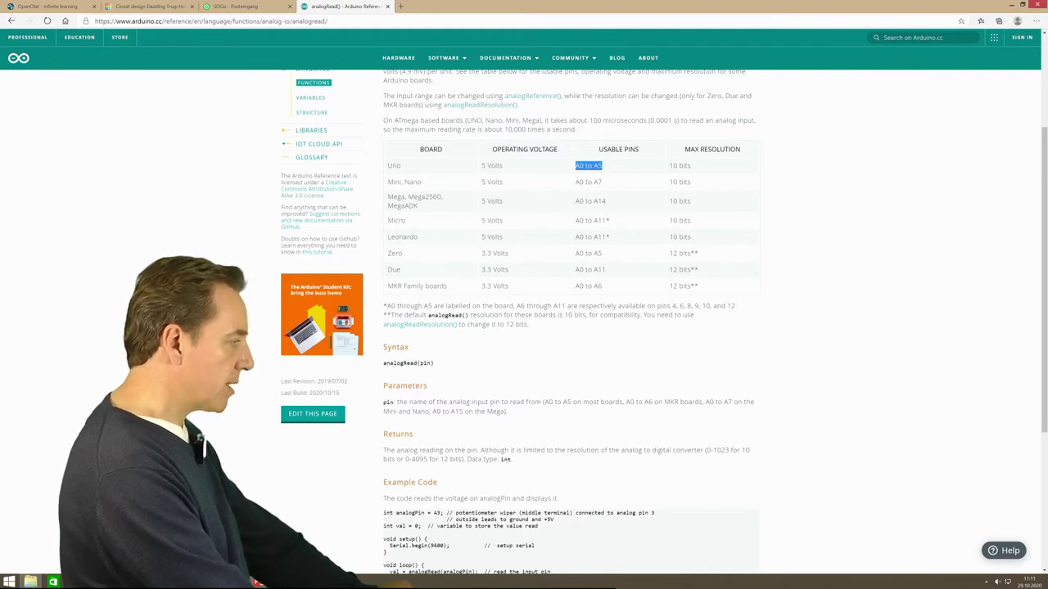
{"action": "left_click_drag", "start_coordinate": [575, 182], "coordinate": [608, 187]}
{"action": "left_click", "coordinate": [622, 183]}
{"action": "left_click_drag", "start_coordinate": [670, 165], "coordinate": [701, 178]}
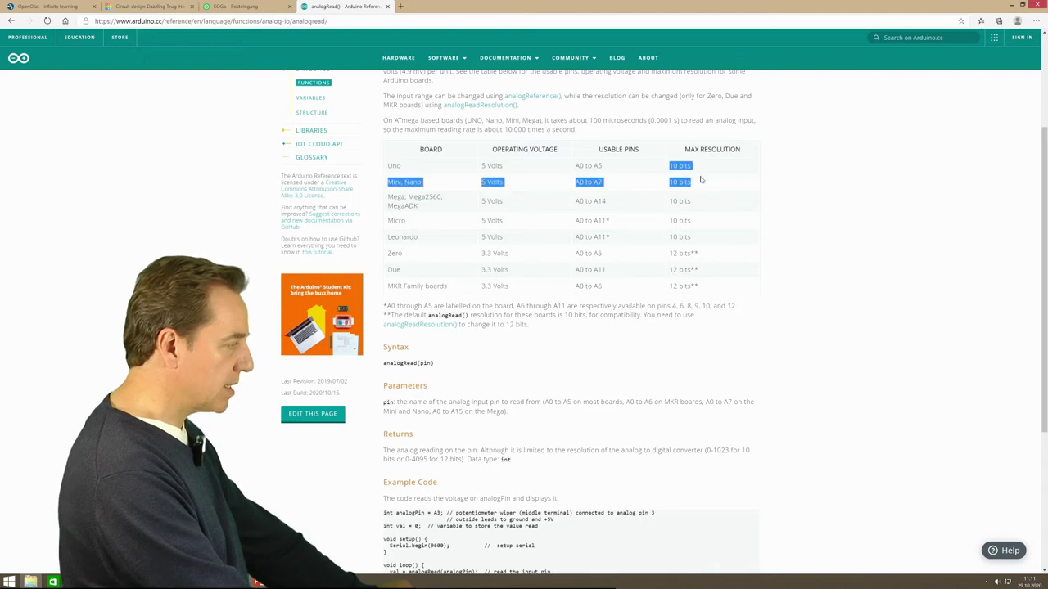
{"action": "left_click", "coordinate": [702, 184]}
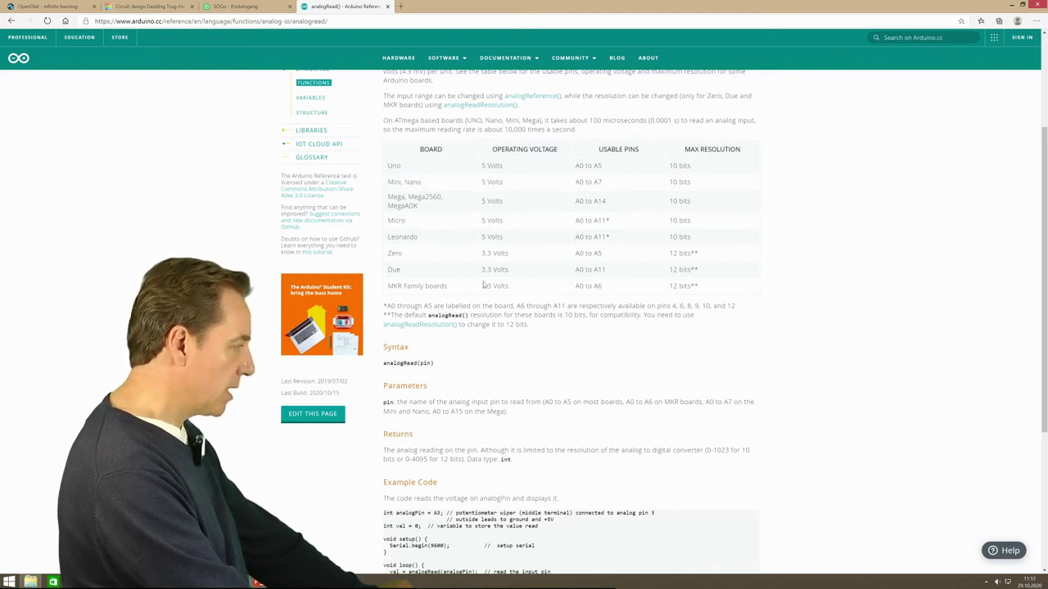